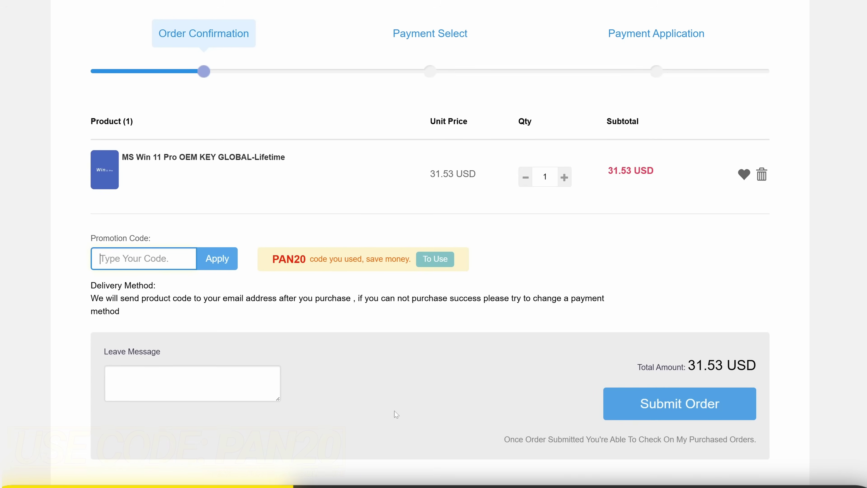
Apply promo code PAN20 to cut the total to 23.65 USD and submit the order.
{"action": "type", "text": "PAN20"}
{"action": "left_click", "coordinate": [214, 254]}
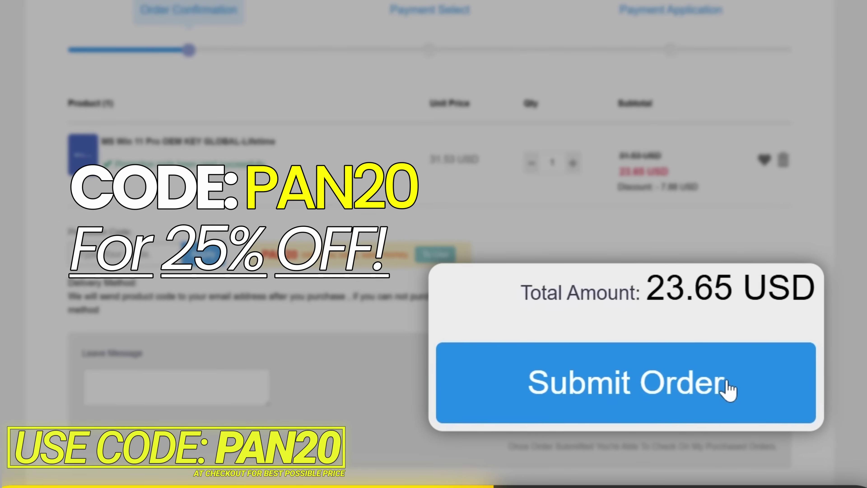
{"action": "left_click", "coordinate": [728, 390]}
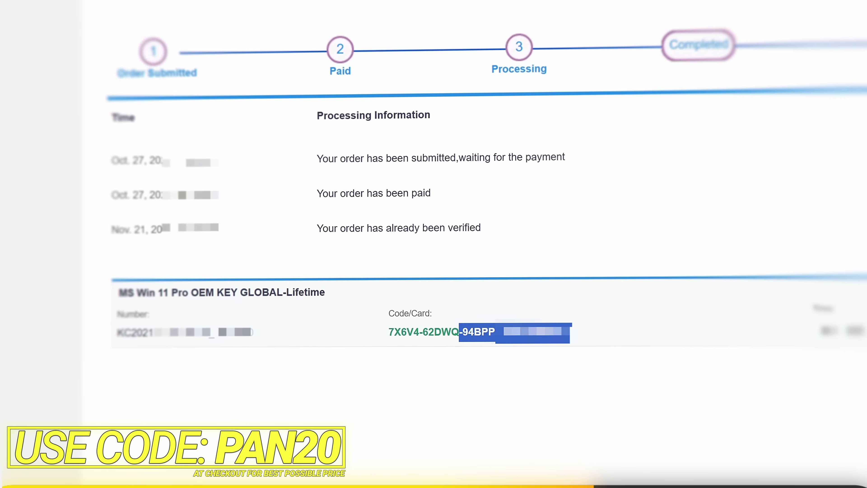
Copy the purchased product key and paste it into Activation settings to activate Windows 11 Pro.
{"action": "left_click_drag", "start_coordinate": [570, 333], "coordinate": [389, 332]}
{"action": "right_click", "coordinate": [563, 332]}
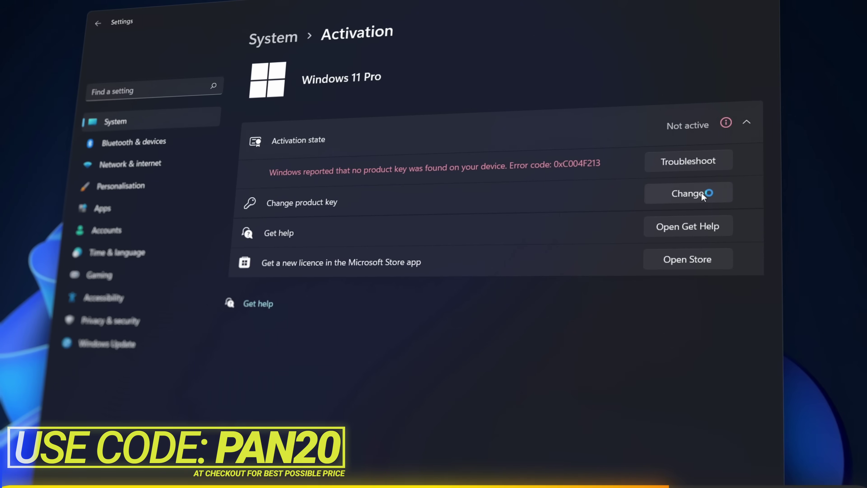
{"action": "left_click", "coordinate": [701, 192]}
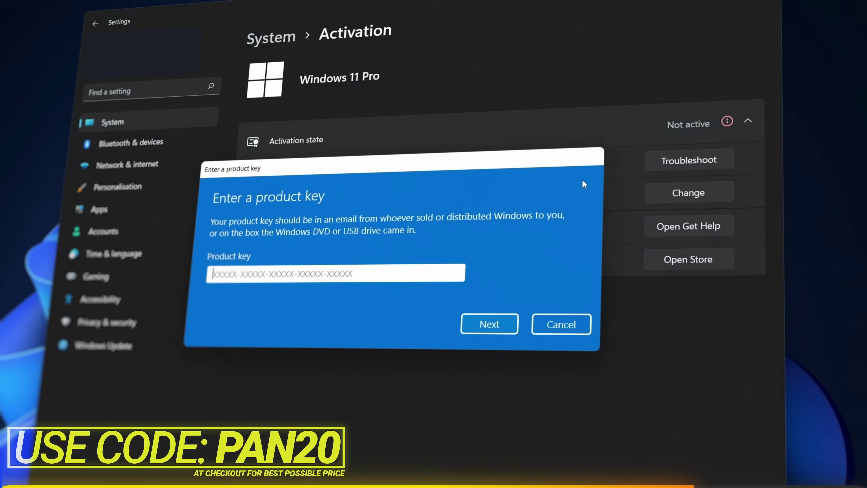
{"action": "right_click", "coordinate": [290, 273]}
{"action": "left_click", "coordinate": [314, 287]}
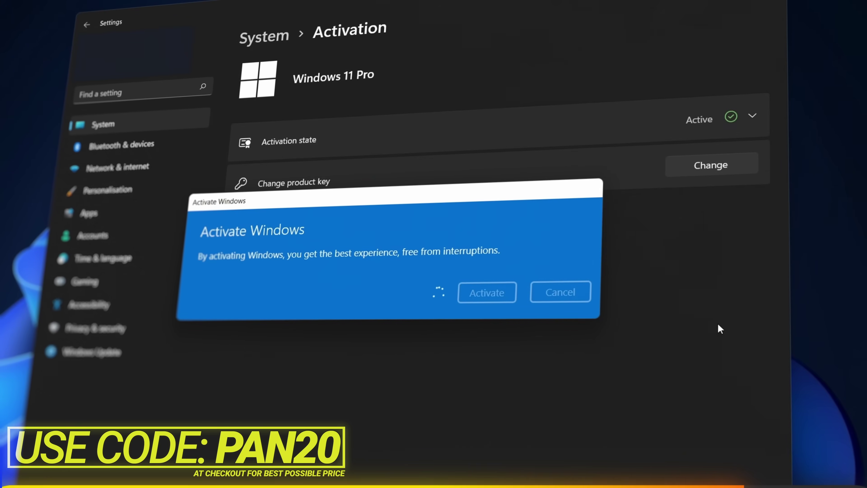
{"action": "left_click", "coordinate": [554, 293]}
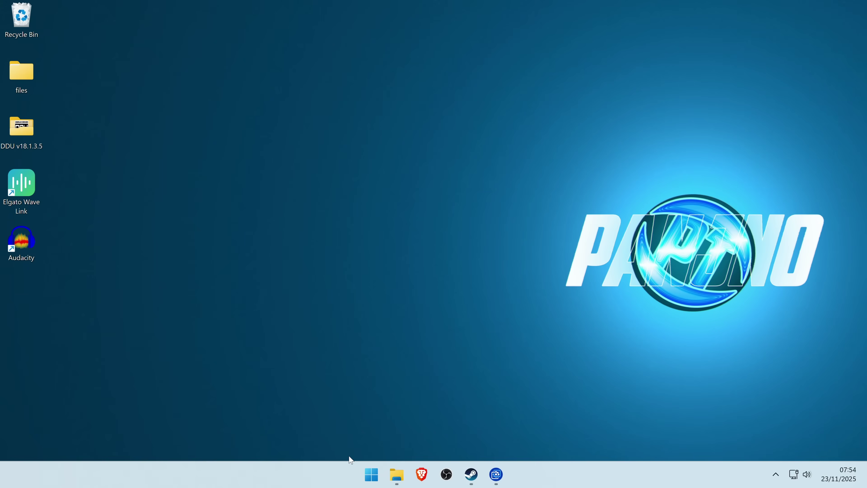
Search the Start menu for 'xbox gpu' to bring up web results.
{"action": "left_click", "coordinate": [371, 473]}
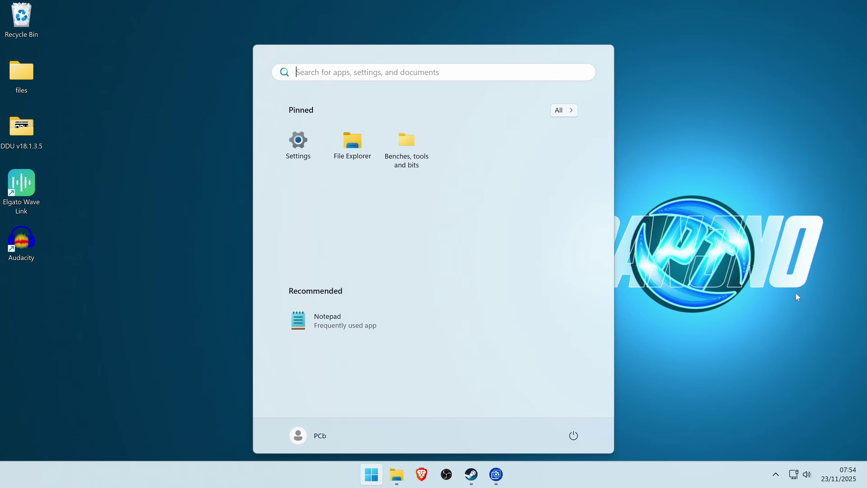
{"action": "key", "text": "super+s"}
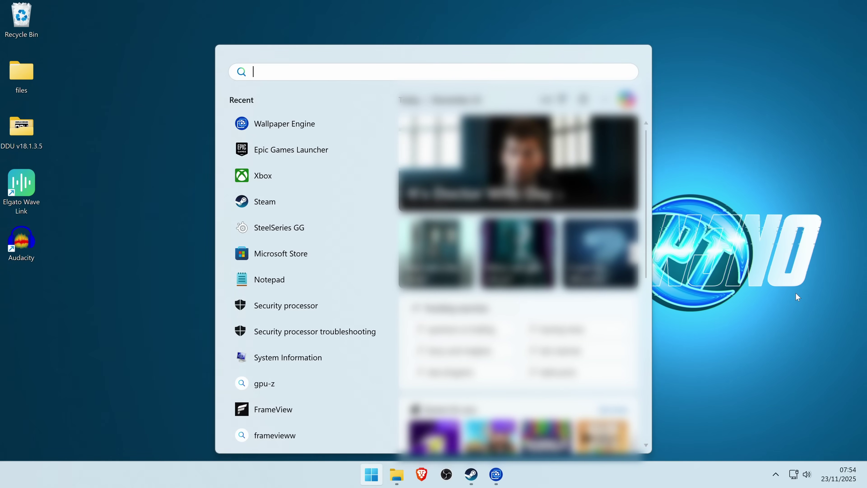
{"action": "type", "text": "xbox gpu"}
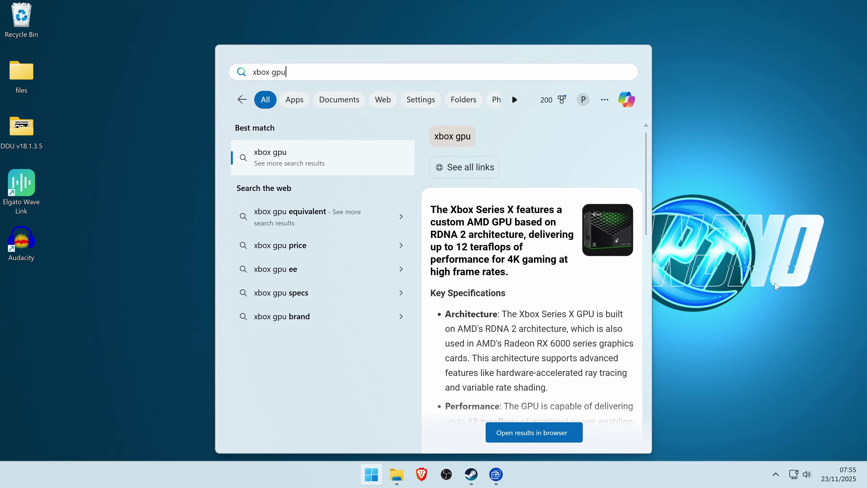
Close the web results and launch Registry Editor with a regedit search.
{"action": "left_click", "coordinate": [388, 403]}
{"action": "key", "text": "super"}
{"action": "type", "text": "reged"}
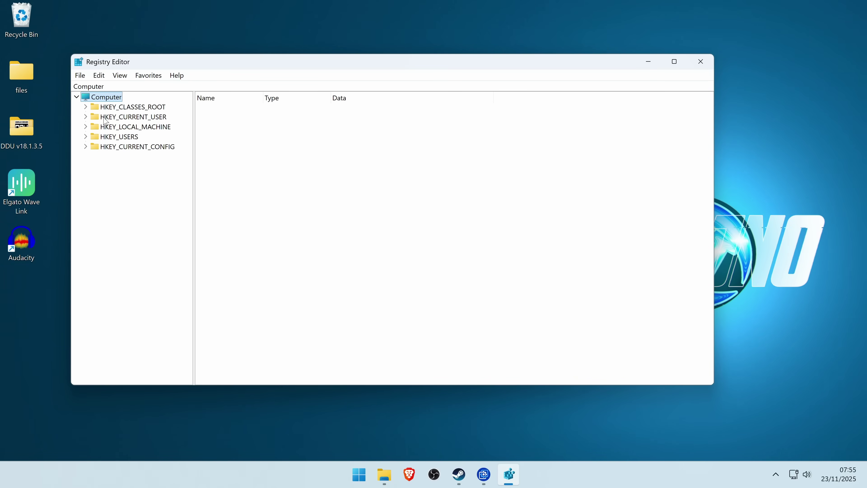
Expand HKEY_CURRENT_USER > Software > Policies > Microsoft > Windows in the registry tree.
{"action": "left_click", "coordinate": [104, 118]}
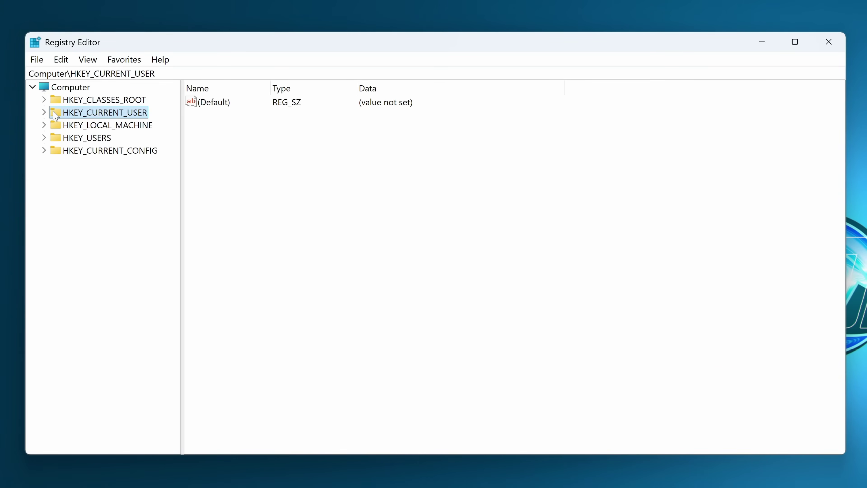
{"action": "double_click", "coordinate": [56, 116]}
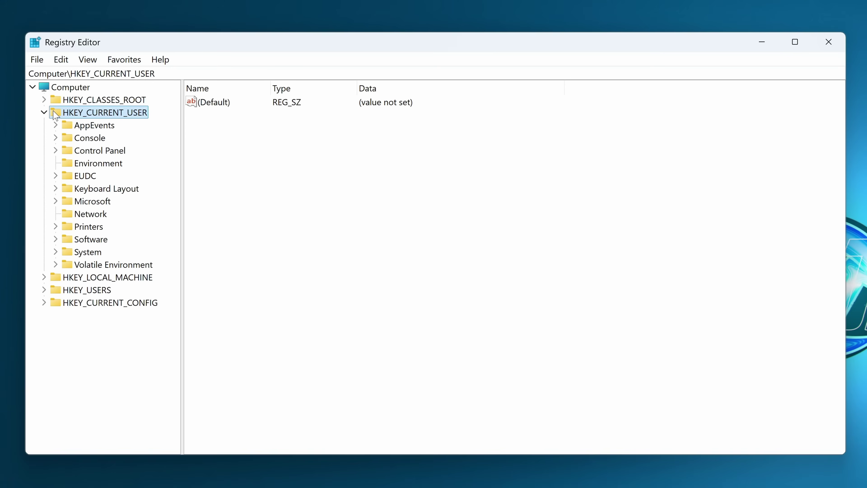
{"action": "double_click", "coordinate": [67, 244]}
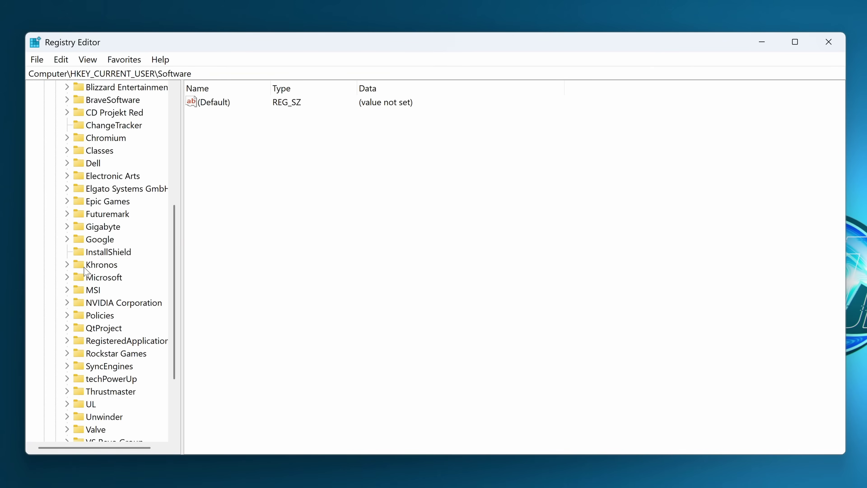
{"action": "left_click", "coordinate": [82, 316]}
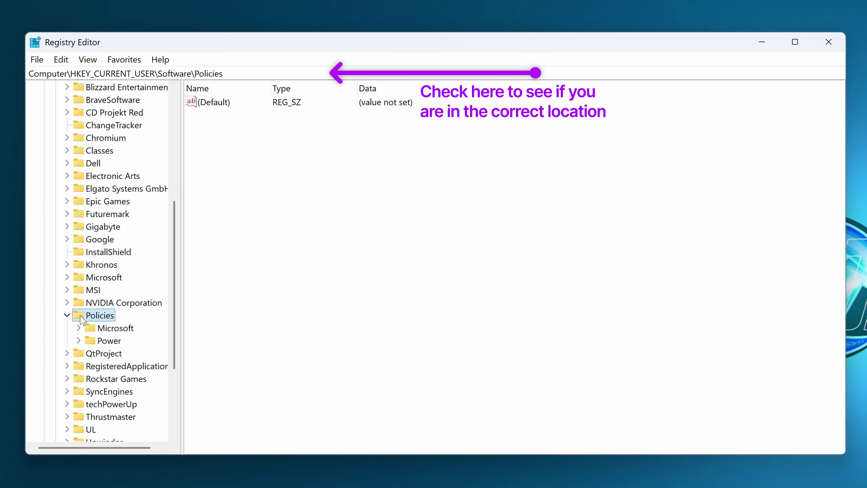
{"action": "double_click", "coordinate": [91, 328]}
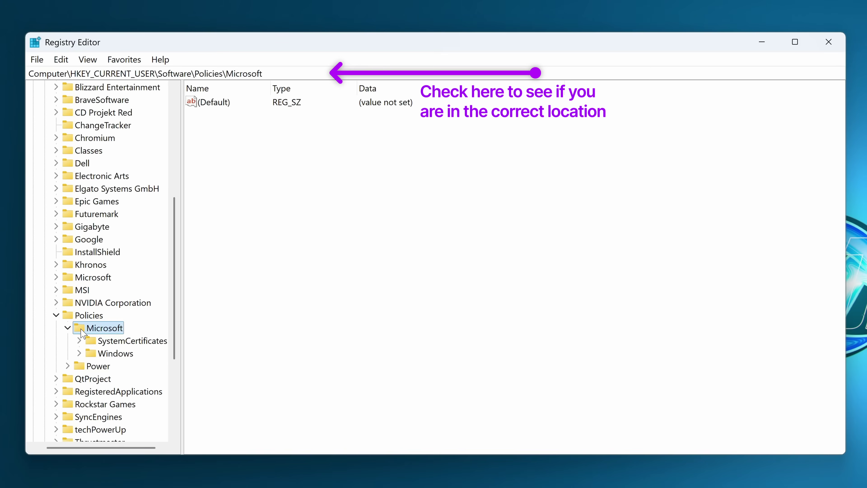
{"action": "double_click", "coordinate": [92, 354]}
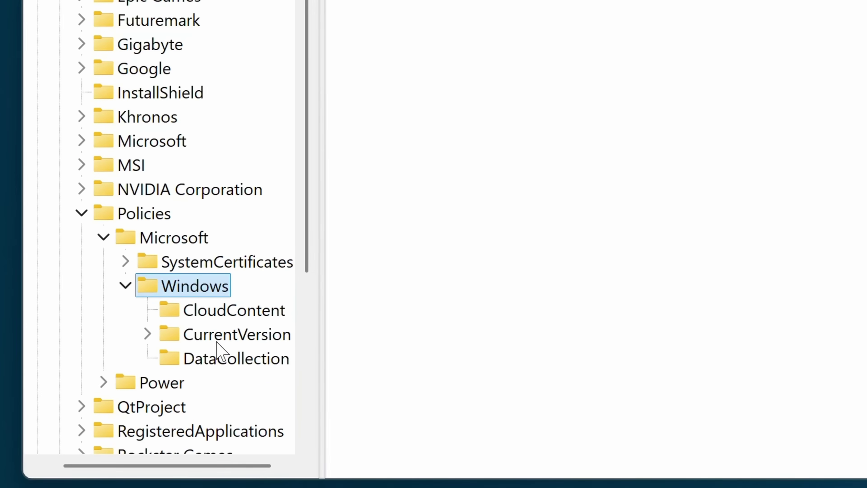
Create a new subkey named Explorer under the Windows policies key.
{"action": "right_click", "coordinate": [214, 287]}
{"action": "mouse_move", "coordinate": [408, 341]}
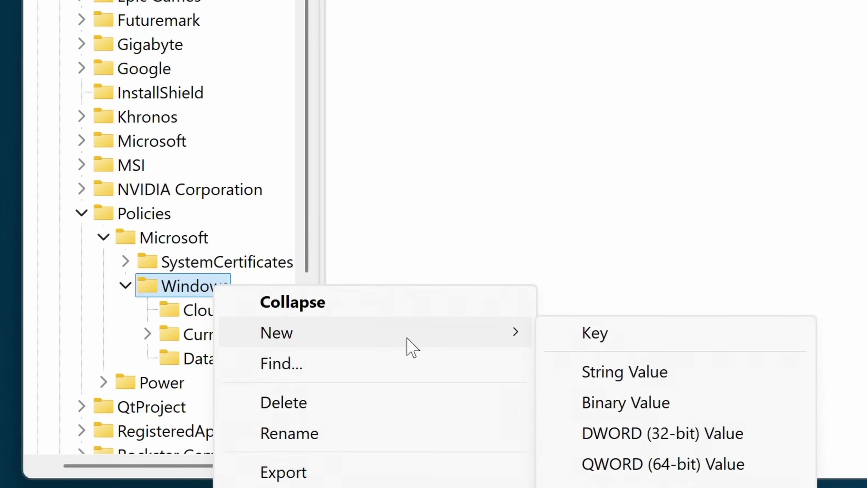
{"action": "left_click", "coordinate": [552, 329]}
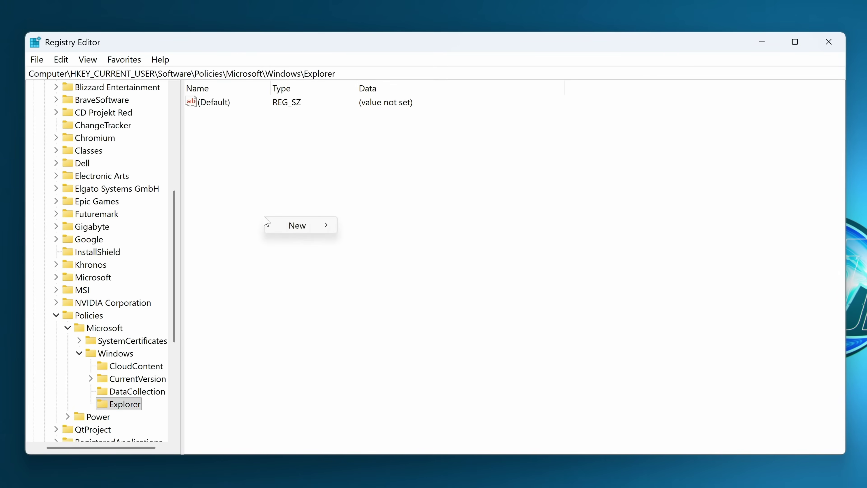
{"action": "mouse_move", "coordinate": [301, 232]}
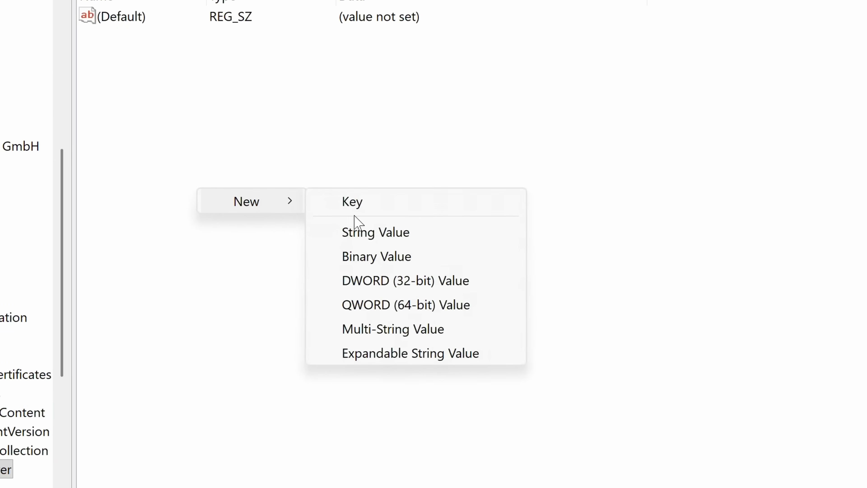
Add DWORD DisableSearchBoxSuggestions with value 1 in Explorer, then close Registry Editor.
{"action": "left_click", "coordinate": [379, 283]}
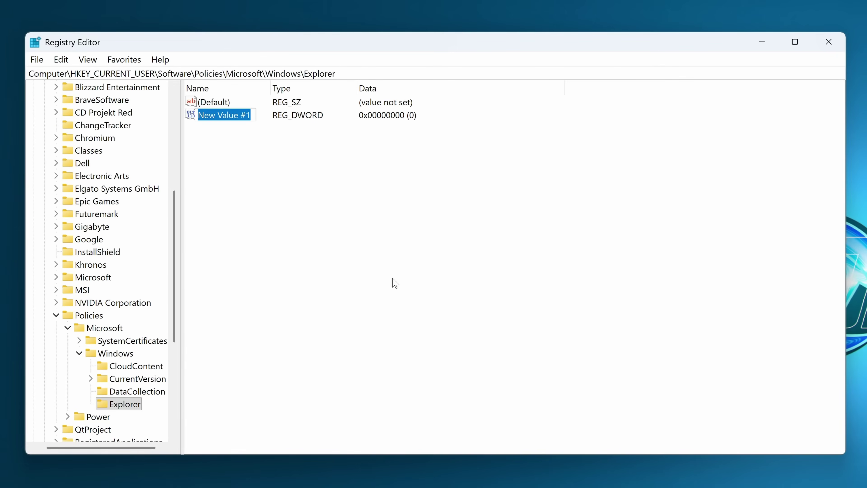
{"action": "type", "text": "Dis"}
{"action": "type", "text": "ableSearchB"}
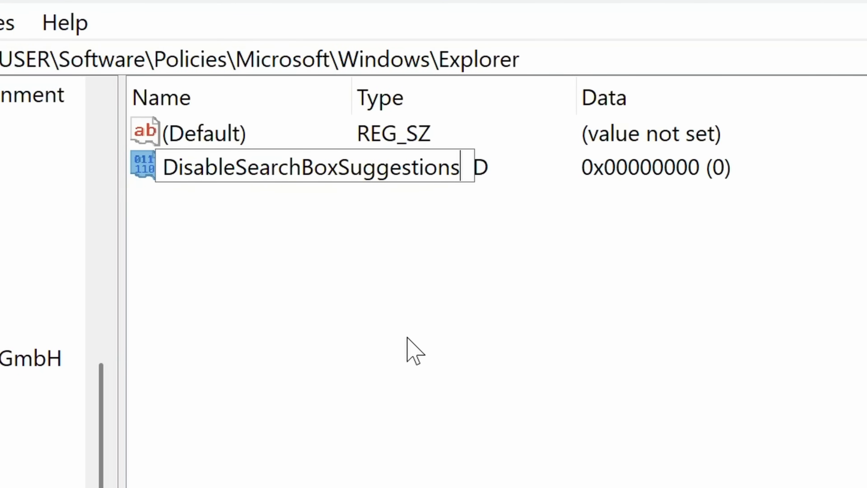
{"action": "type", "text": "oxSuggestions"}
{"action": "key", "text": "Return"}
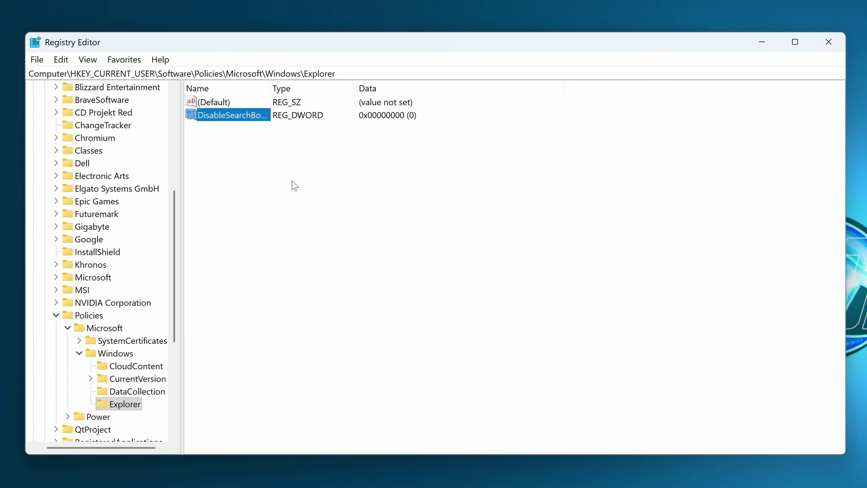
{"action": "double_click", "coordinate": [231, 116]}
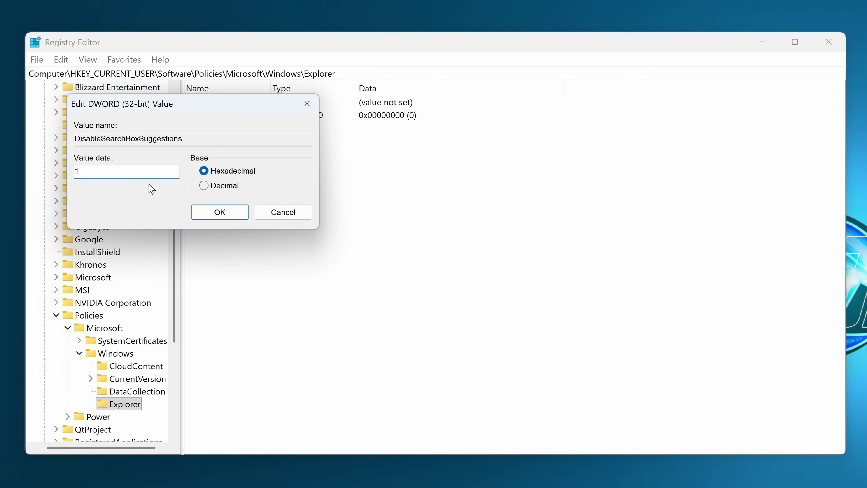
{"action": "left_click", "coordinate": [221, 212]}
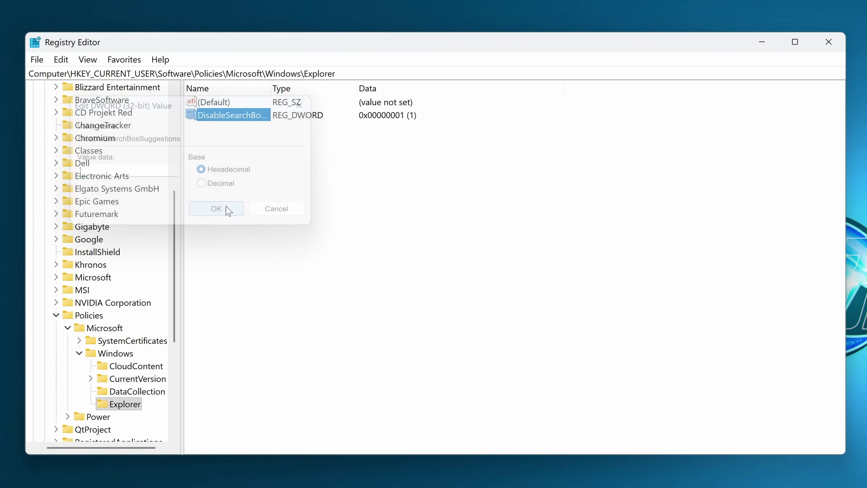
{"action": "left_click", "coordinate": [826, 48]}
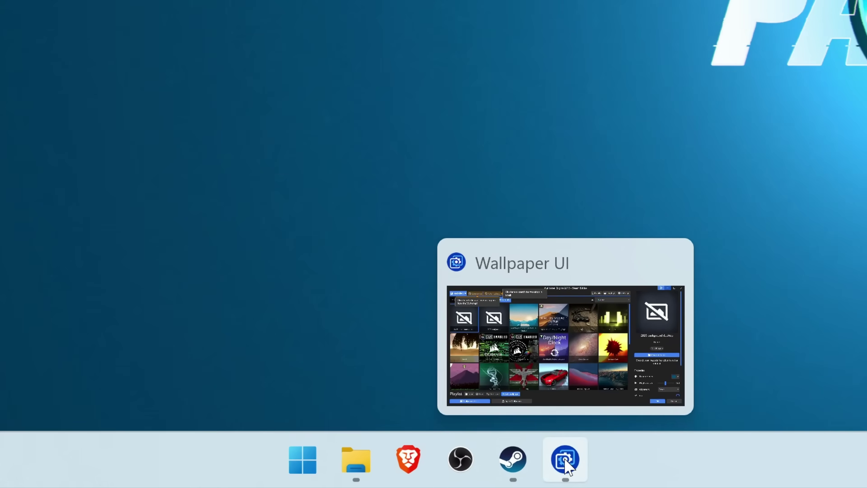
Confirm Wallpaper Engine's taskbar right-click menu now lists End task, then dismiss it.
{"action": "right_click", "coordinate": [495, 473]}
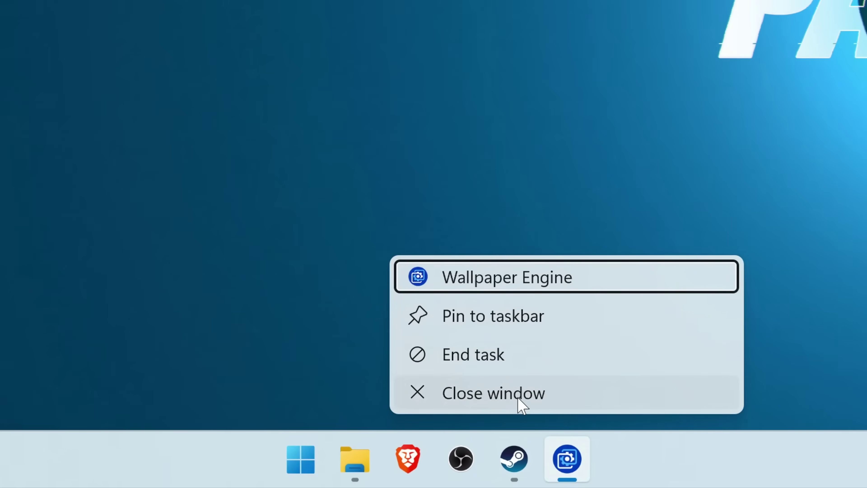
{"action": "left_click", "coordinate": [567, 381]}
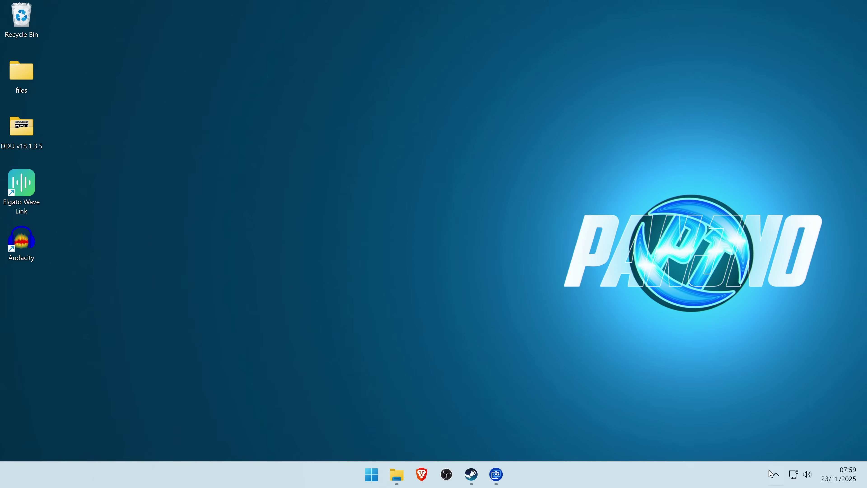
{"action": "left_click", "coordinate": [775, 473]}
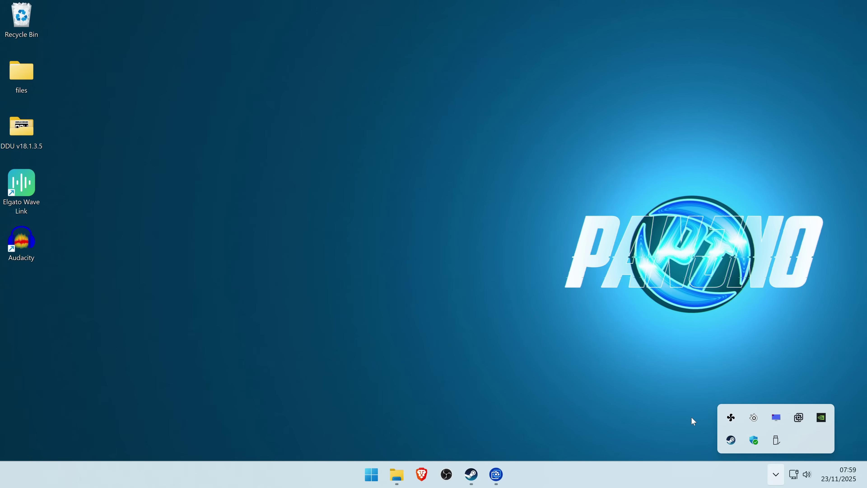
{"action": "right_click", "coordinate": [496, 474]}
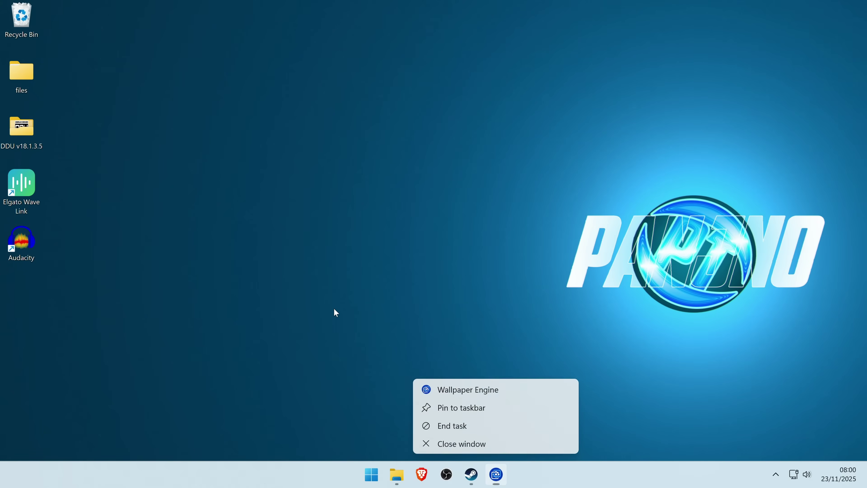
{"action": "left_click", "coordinate": [199, 75]}
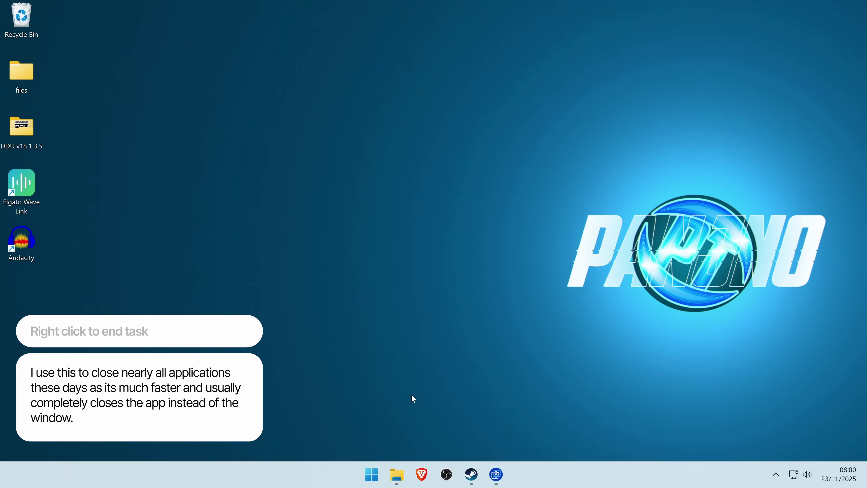
Open Settings to System > Advanced and check the End Task toggle is On.
{"action": "left_click", "coordinate": [371, 474]}
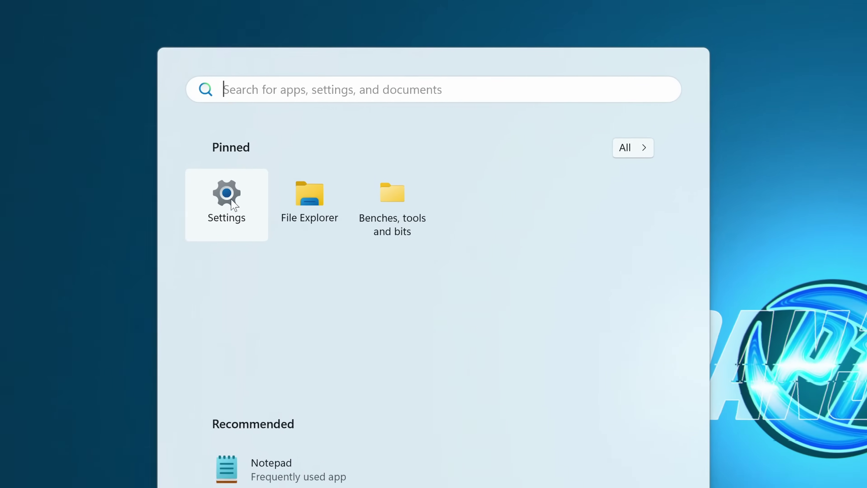
{"action": "type", "text": "settings"}
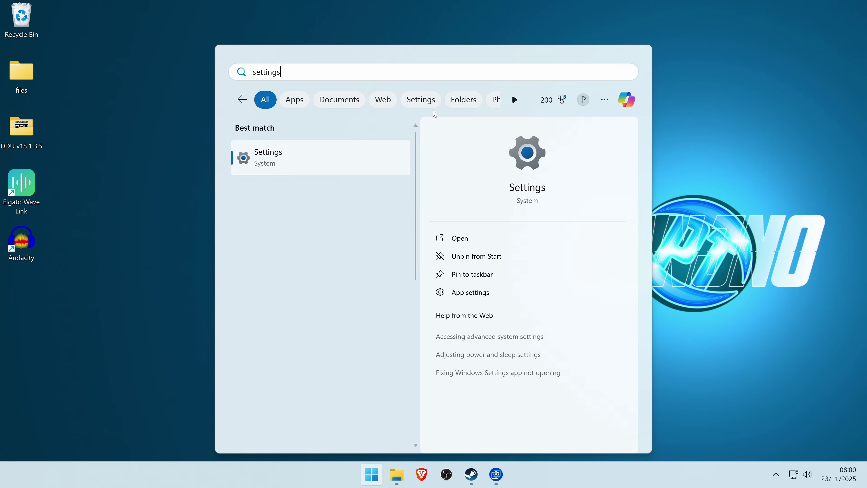
{"action": "key", "text": "Return"}
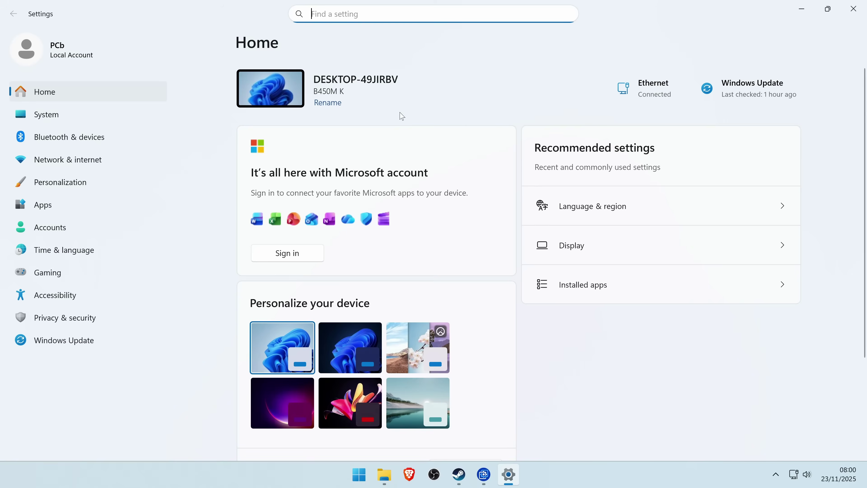
{"action": "left_click", "coordinate": [86, 116]}
{"action": "scroll", "coordinate": [368, 174], "scroll_direction": "down", "scroll_amount": 5}
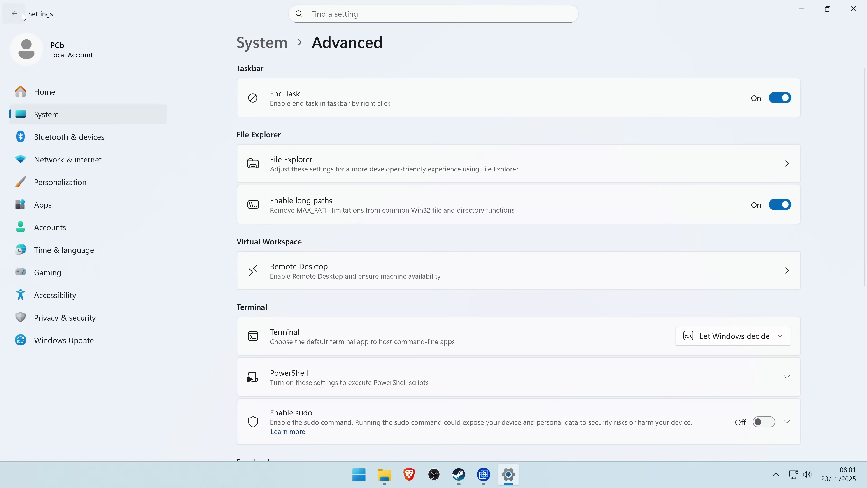
Search Settings for 'end' and open the Enable end task in taskbar setting.
{"action": "left_click", "coordinate": [23, 16]}
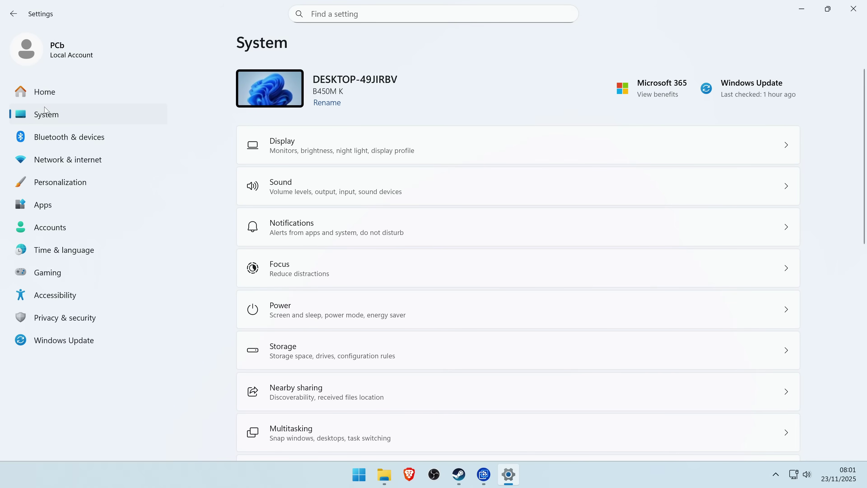
{"action": "left_click", "coordinate": [313, 14]}
{"action": "type", "text": "end task"}
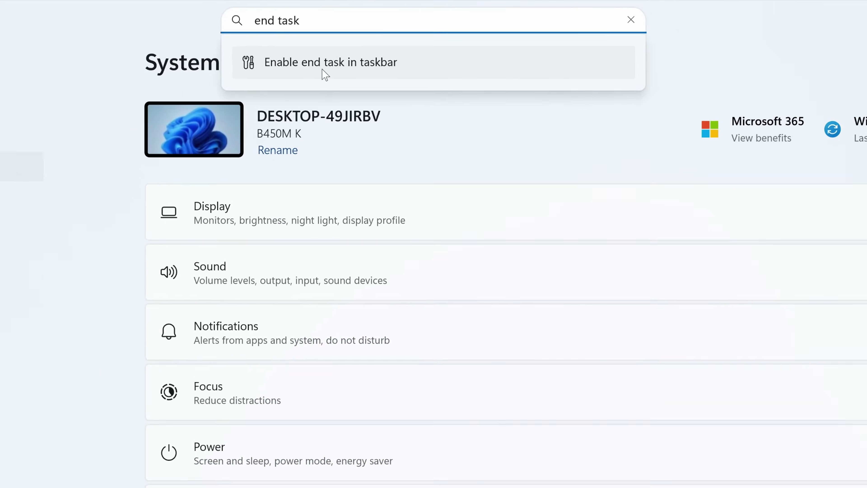
{"action": "left_click", "coordinate": [289, 94]}
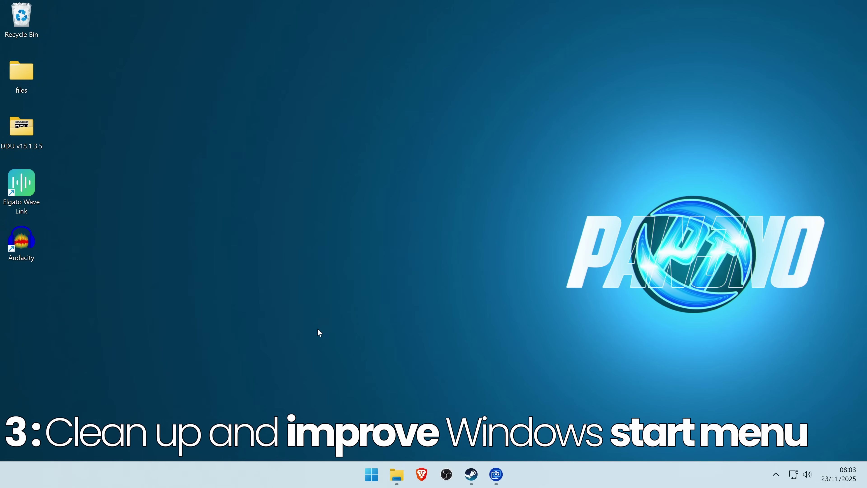
{"action": "left_click", "coordinate": [371, 474]}
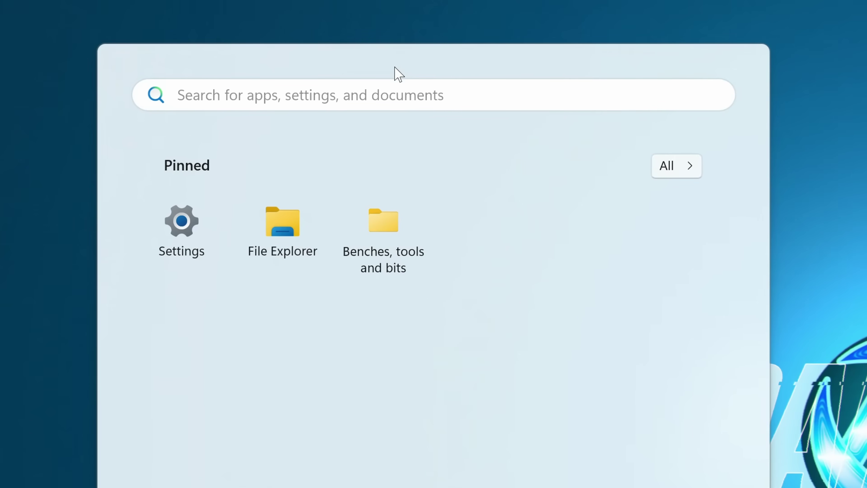
{"action": "right_click", "coordinate": [387, 64]}
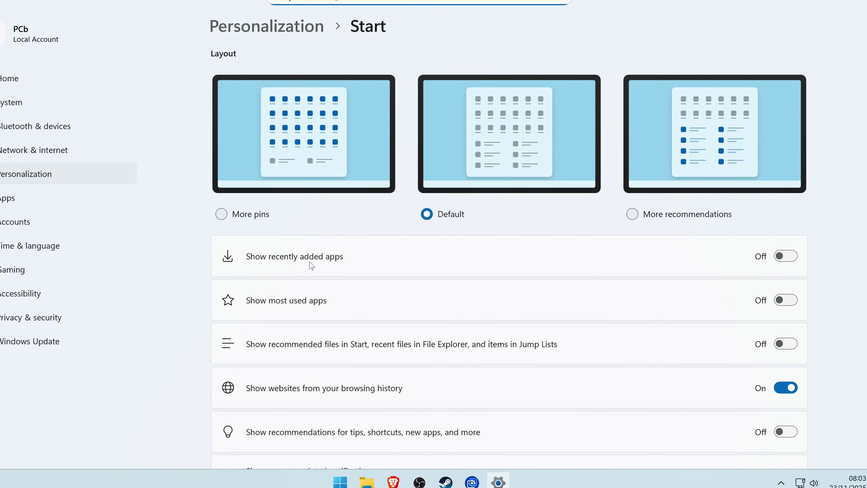
{"action": "scroll", "coordinate": [311, 266], "scroll_direction": "down", "scroll_amount": 2}
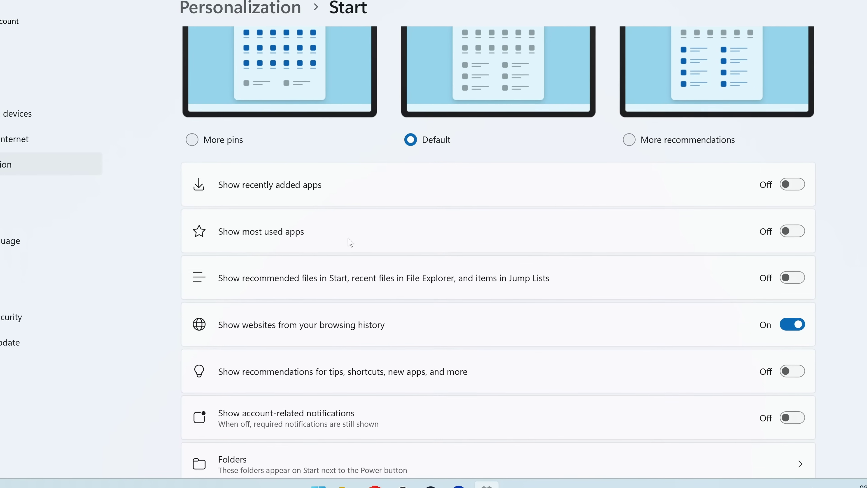
{"action": "scroll", "coordinate": [351, 241], "scroll_direction": "down", "scroll_amount": 2}
{"action": "scroll", "coordinate": [376, 259], "scroll_direction": "down", "scroll_amount": 2}
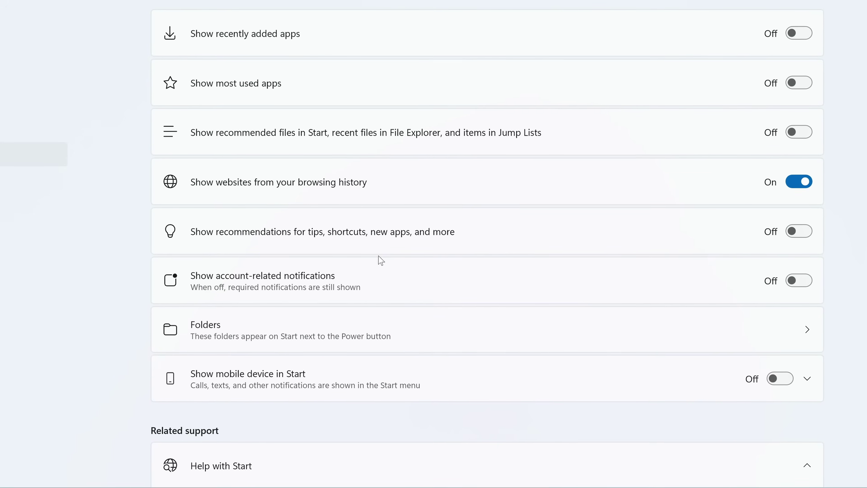
{"action": "scroll", "coordinate": [300, 209], "scroll_direction": "down", "scroll_amount": 2}
{"action": "scroll", "coordinate": [301, 234], "scroll_direction": "up", "scroll_amount": 6}
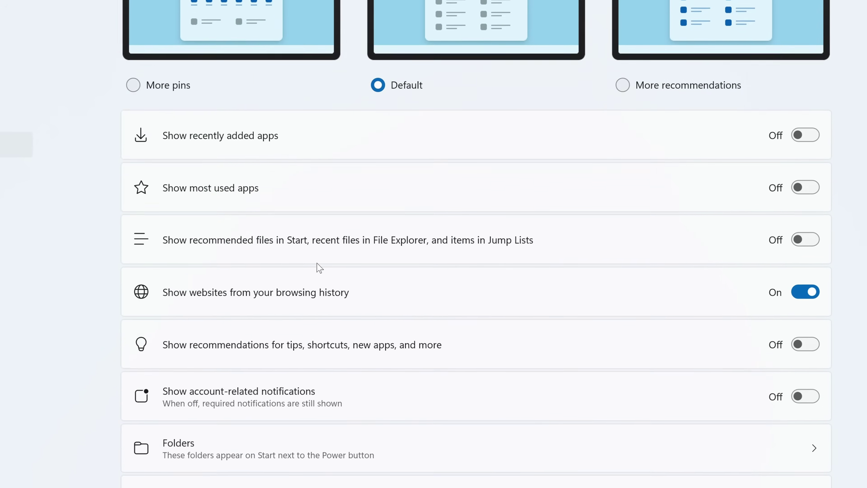
{"action": "scroll", "coordinate": [416, 58], "scroll_direction": "up", "scroll_amount": 2}
{"action": "scroll", "coordinate": [184, 151], "scroll_direction": "down", "scroll_amount": 5}
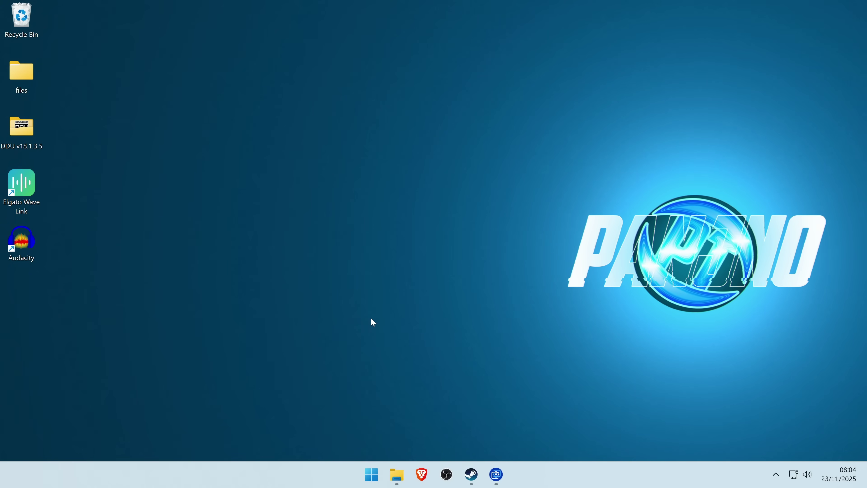
Search Start for 'steam', pin Steam to Start, and reopen Start to check it.
{"action": "left_click", "coordinate": [371, 473]}
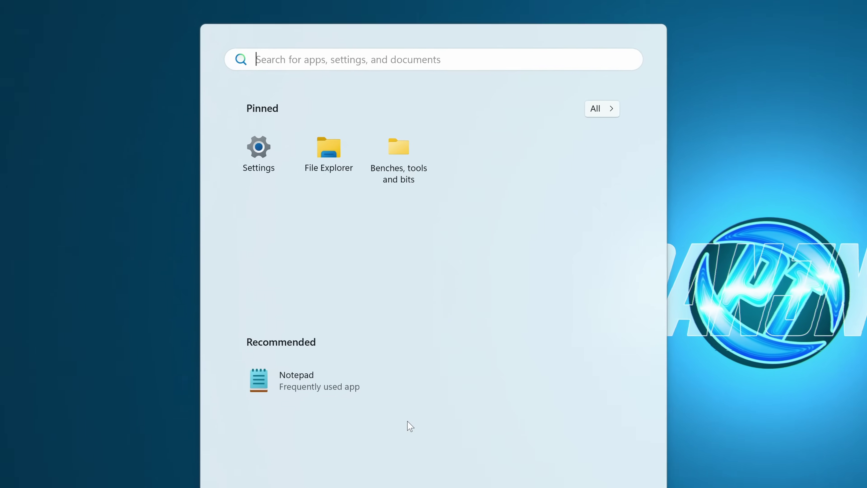
{"action": "type", "text": "steam"}
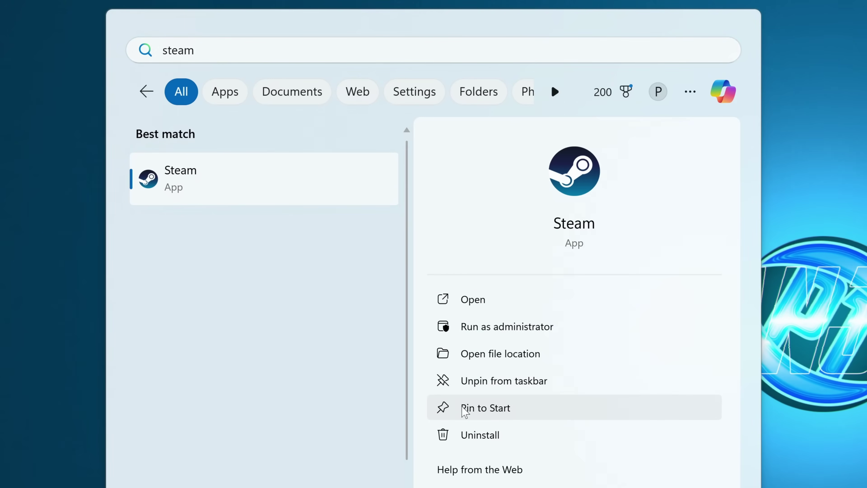
{"action": "left_click", "coordinate": [350, 485]}
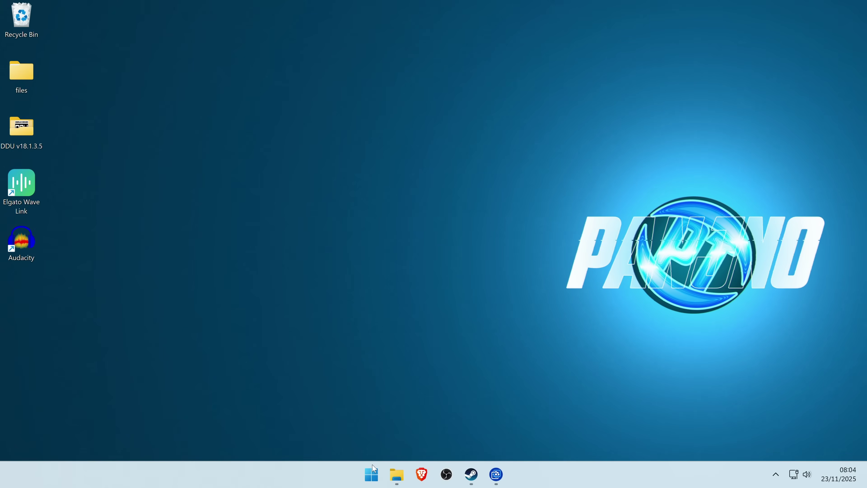
{"action": "left_click", "coordinate": [371, 474]}
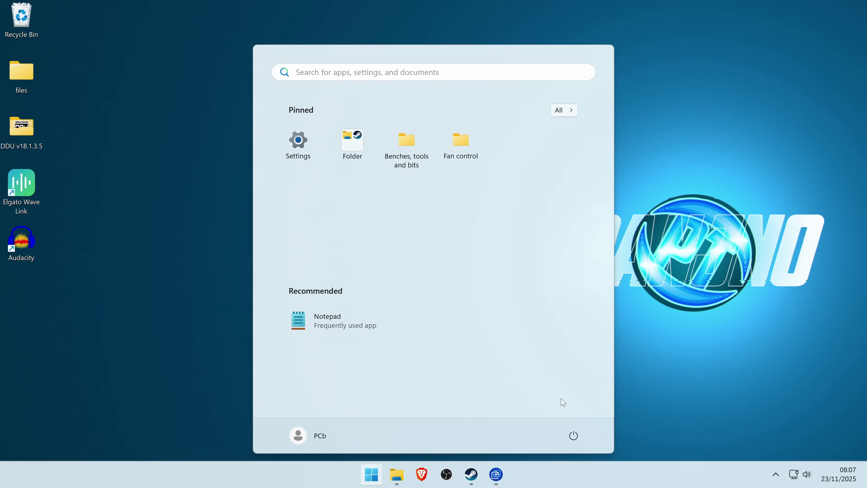
Go from the 'power plan' search to Power Options' power button settings.
{"action": "type", "text": "power plan"}
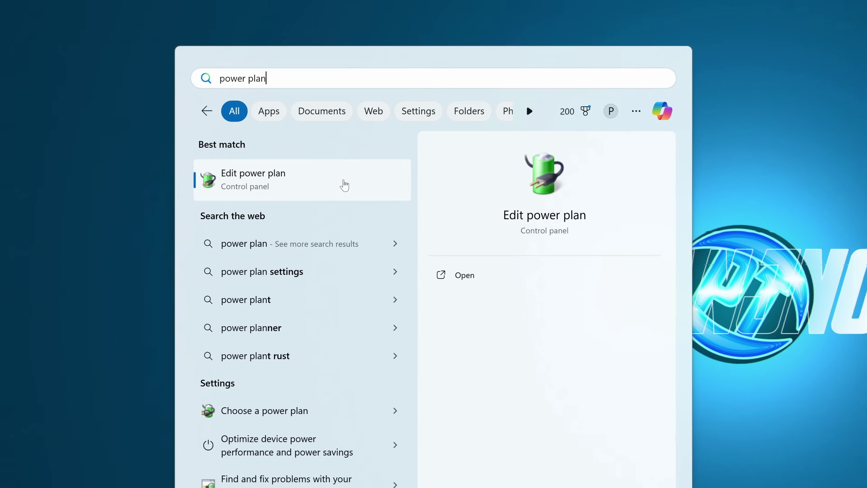
{"action": "left_click", "coordinate": [305, 253]}
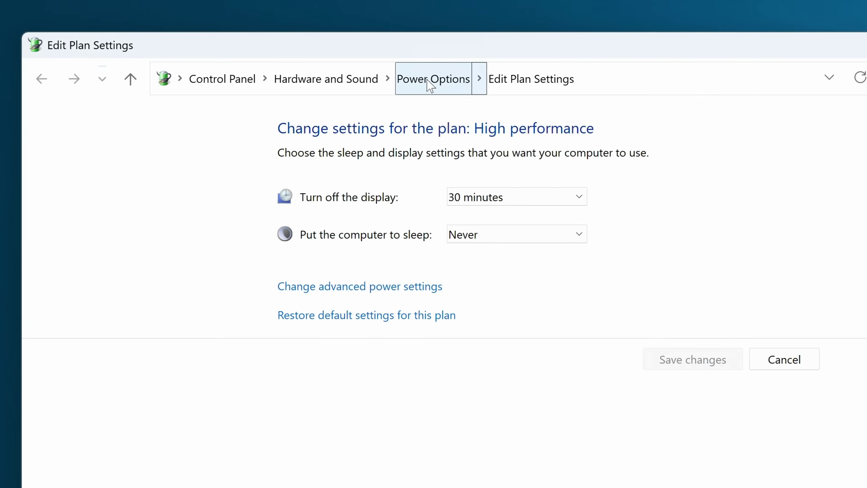
{"action": "left_click", "coordinate": [430, 86]}
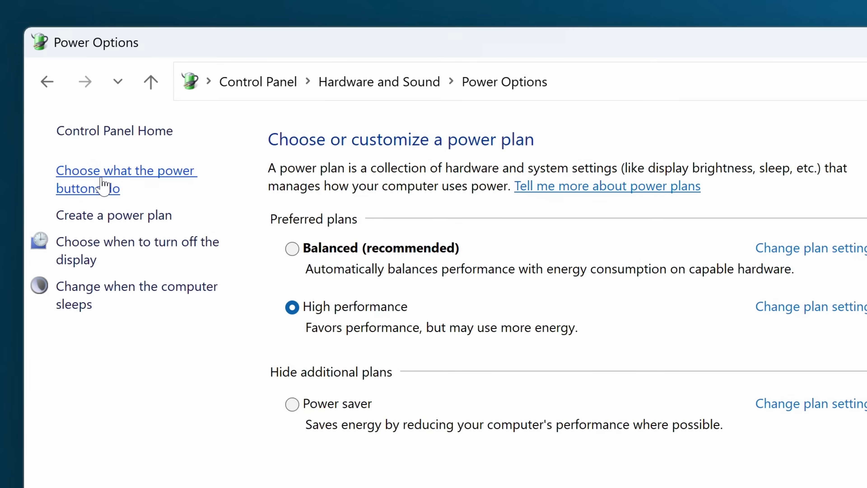
{"action": "left_click", "coordinate": [102, 186]}
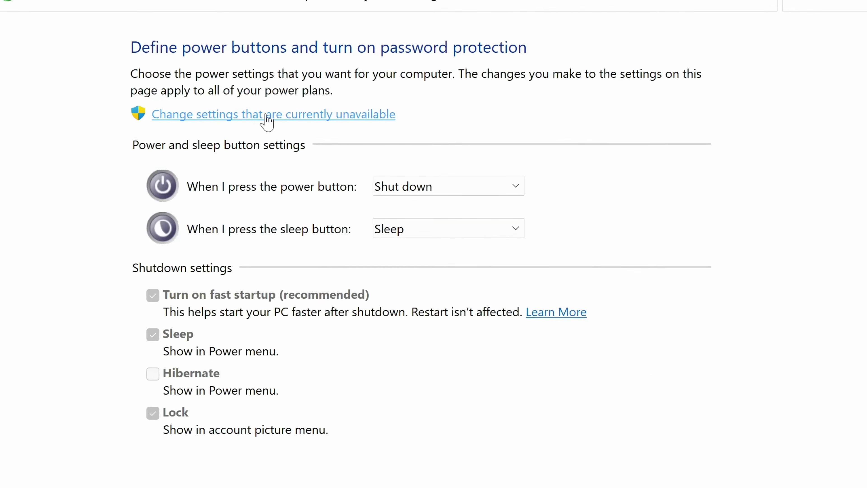
Unlock the shutdown settings, untick fast startup, save changes and close the window.
{"action": "left_click", "coordinate": [345, 160]}
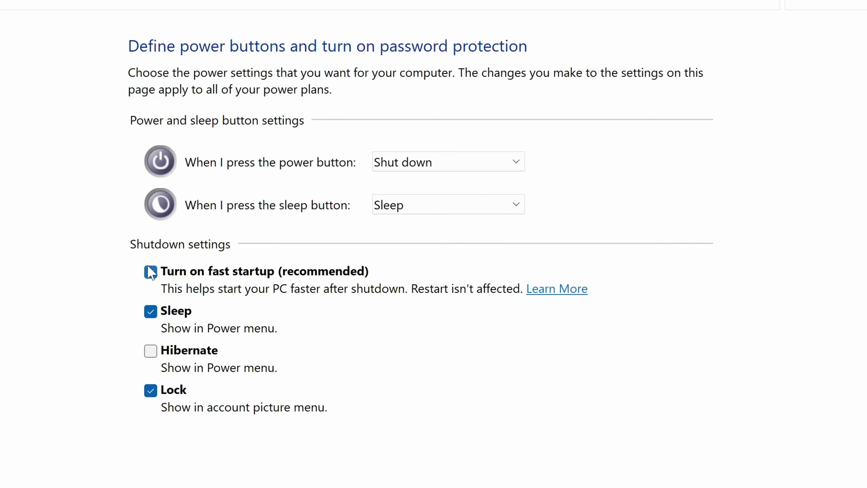
{"action": "left_click", "coordinate": [151, 272]}
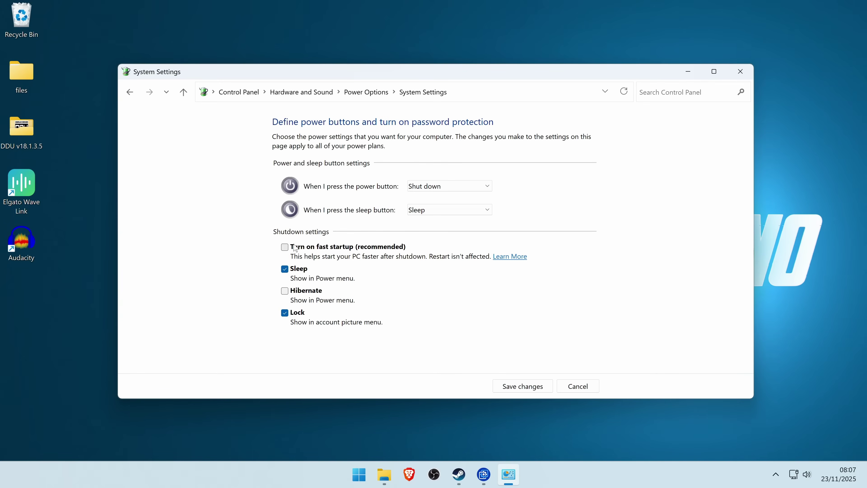
{"action": "left_click", "coordinate": [522, 386]}
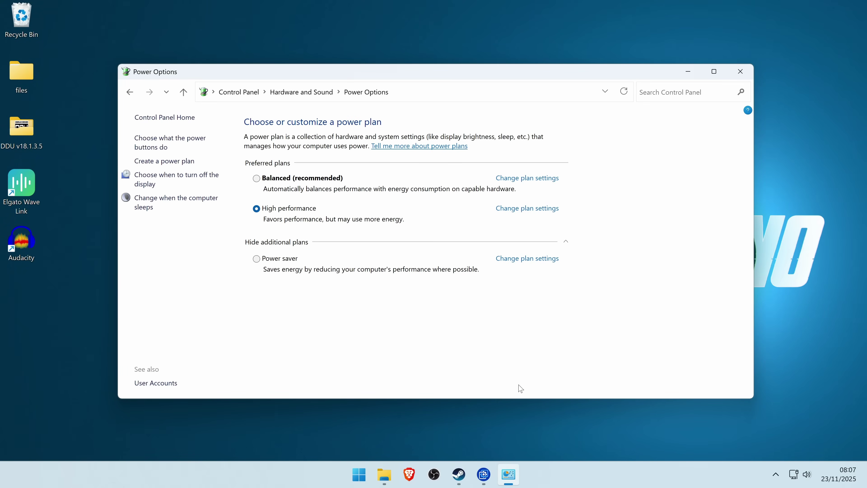
{"action": "left_click", "coordinate": [740, 72]}
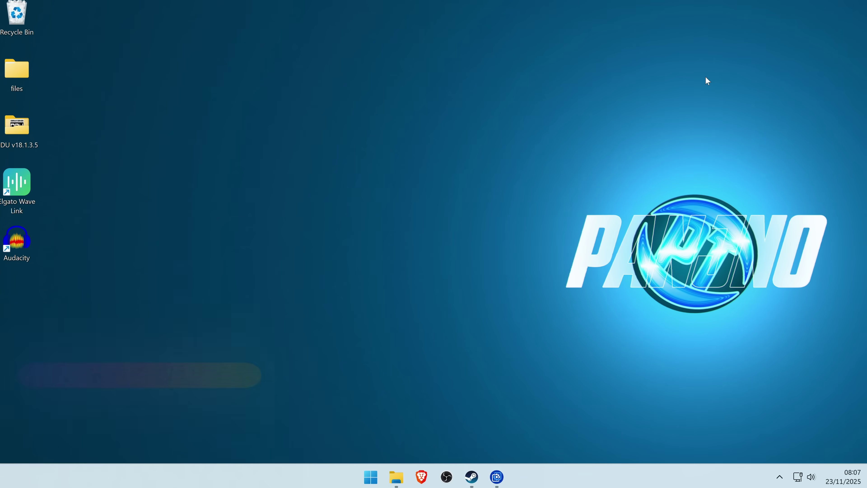